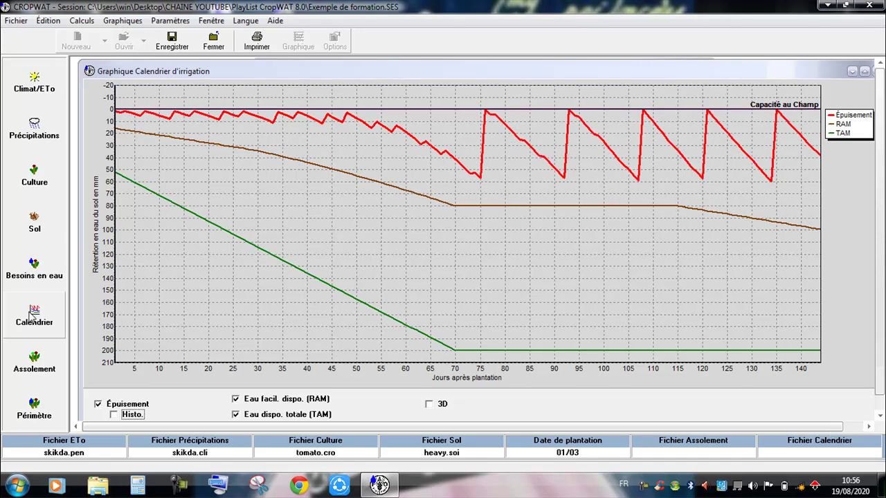
Set the irrigation timing to "Irriguer au-dessous/dessus de l'épuisement maximum" at 50 % of maximum depletion and view the schedule graph
click(35, 315)
click(335, 41)
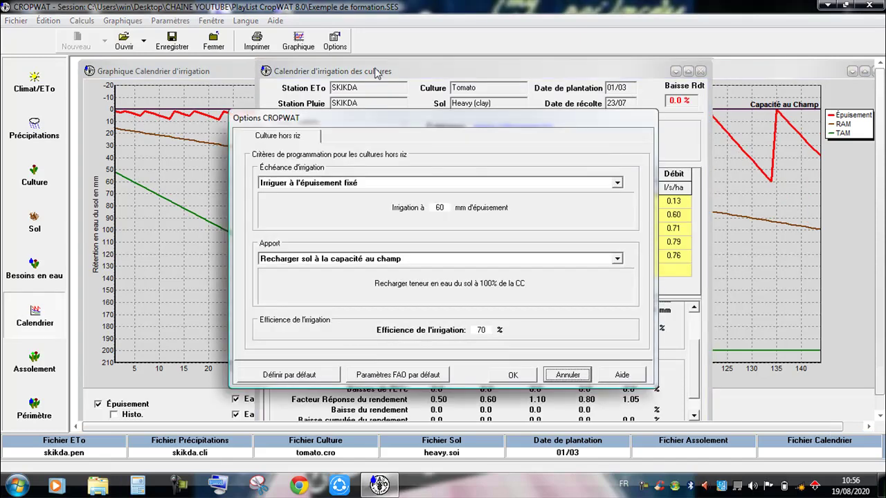
click(353, 183)
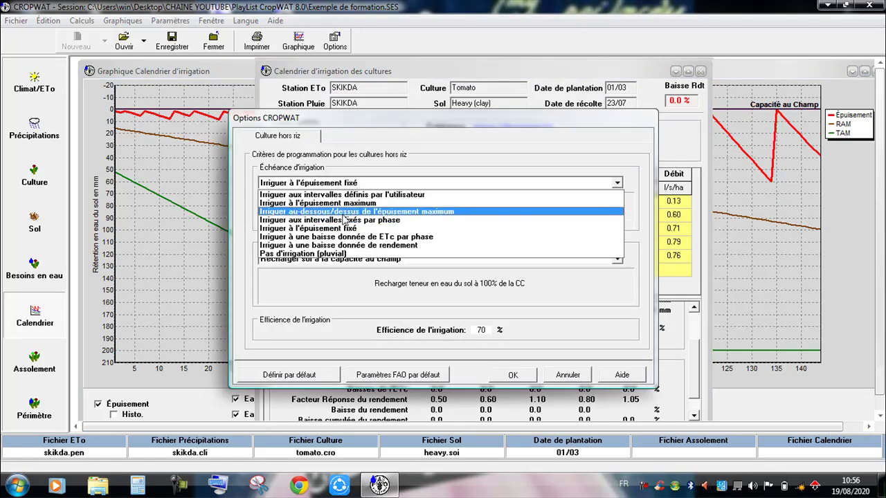
click(378, 213)
key(Tab)
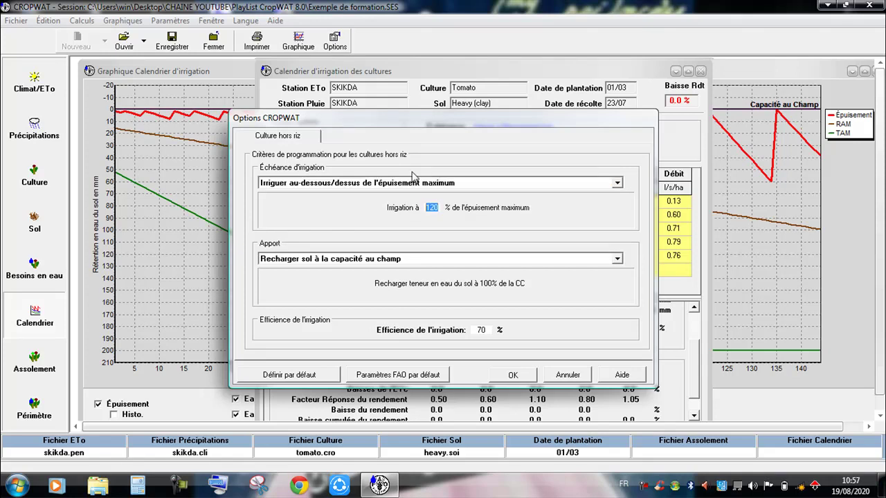
text(50)
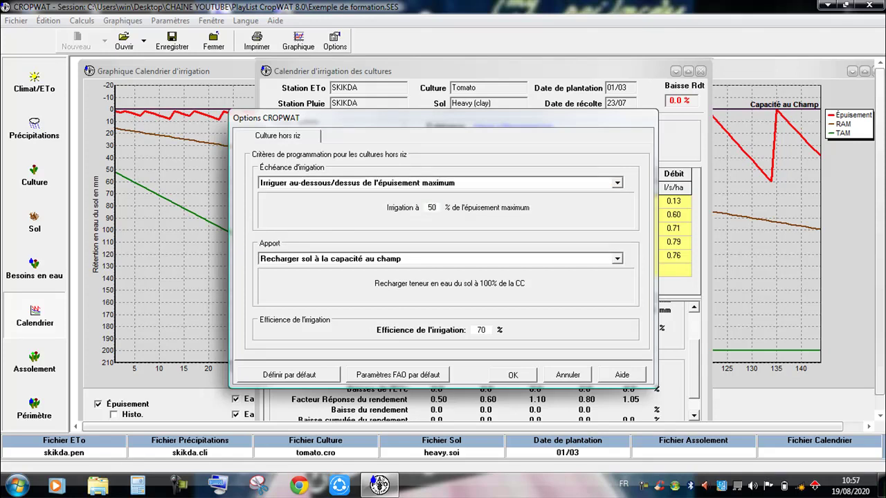
click(516, 375)
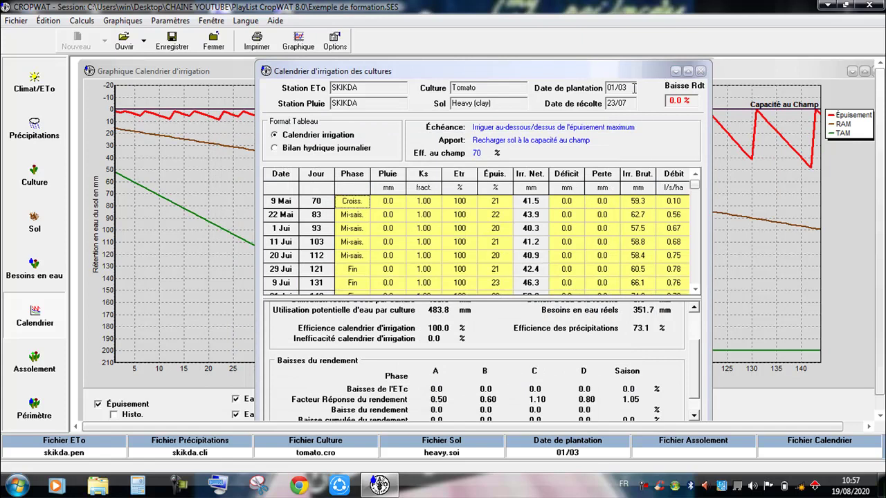
click(700, 71)
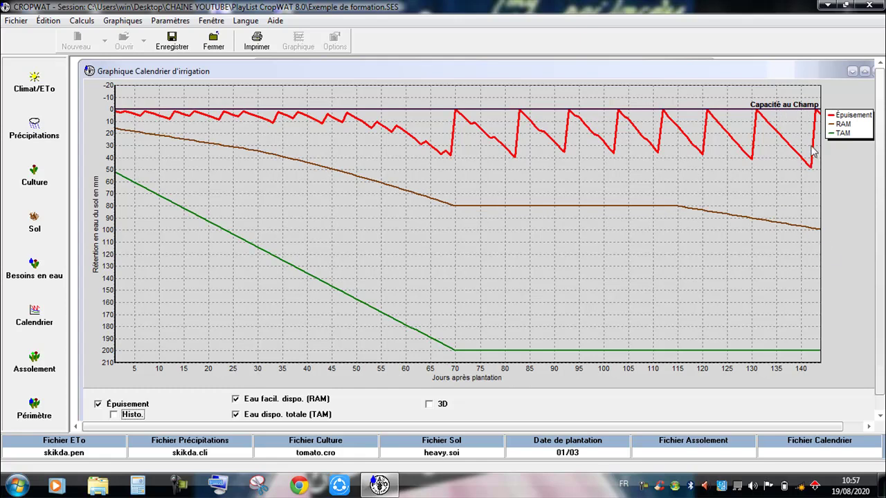
Change the irrigation timing criterion of the schedule to "Irriguer aux intervalles définis par l'utilisateur"
click(34, 315)
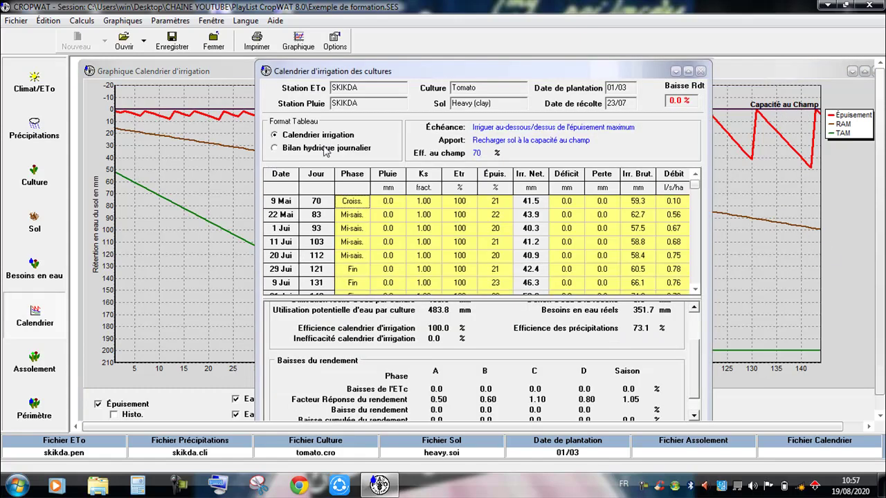
click(335, 40)
click(305, 183)
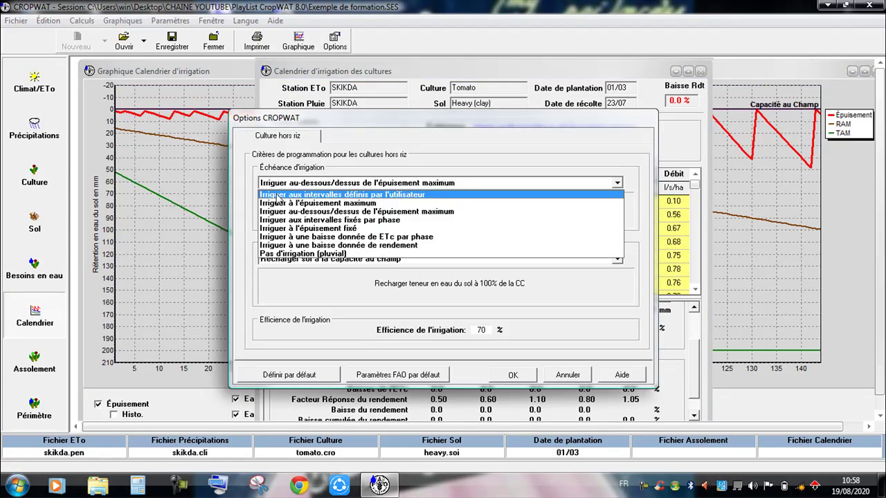
click(407, 195)
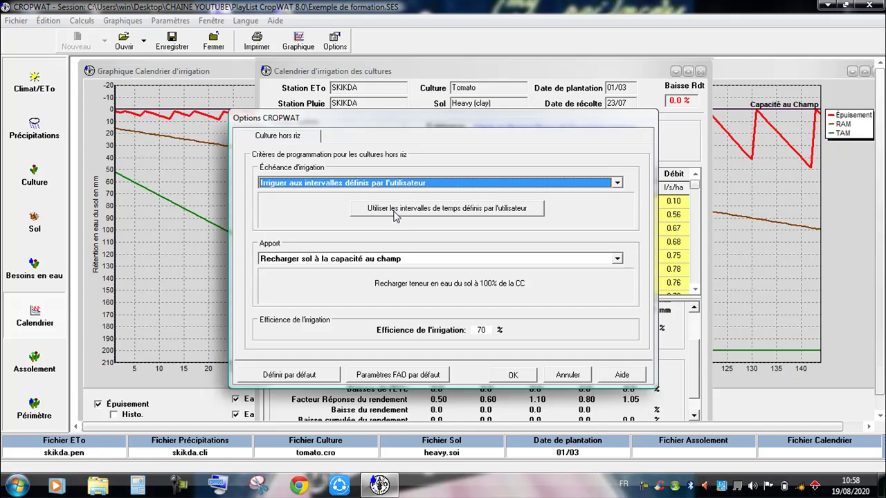
Define five irrigations at 82, 92, 102, 112 and 122 days after planting and view the schedule graph
click(394, 216)
click(421, 197)
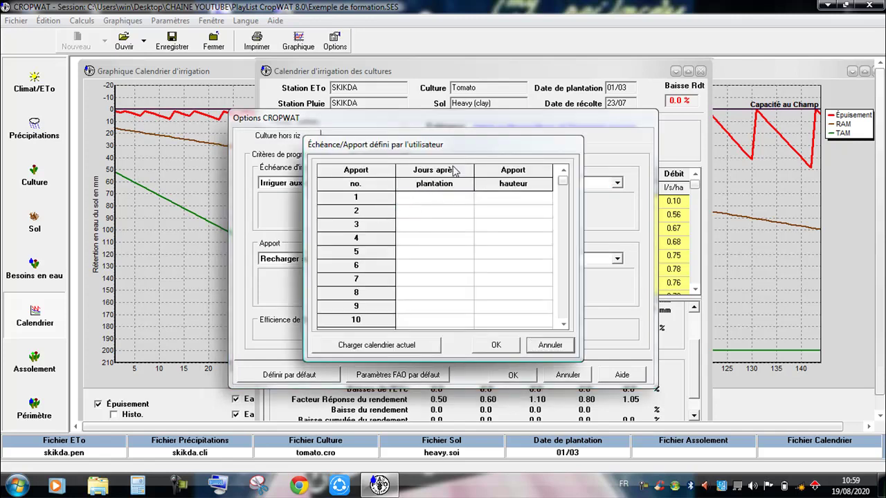
text(82)
click(436, 215)
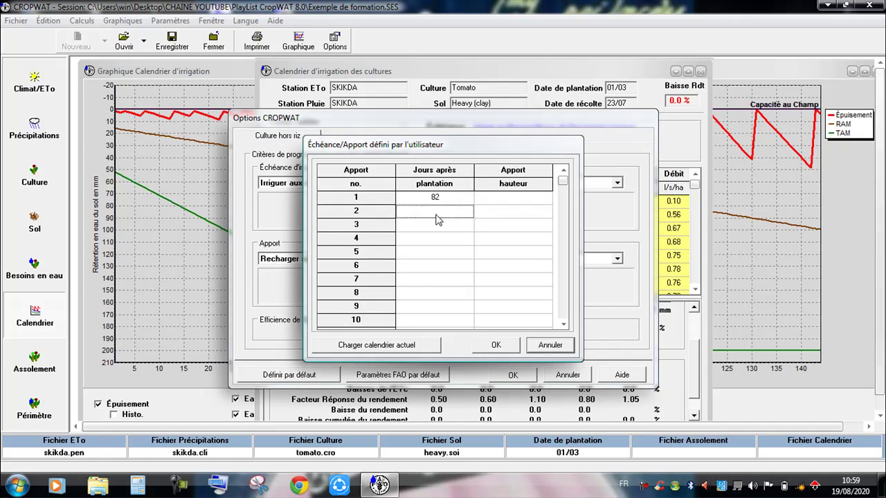
text(92)
click(436, 229)
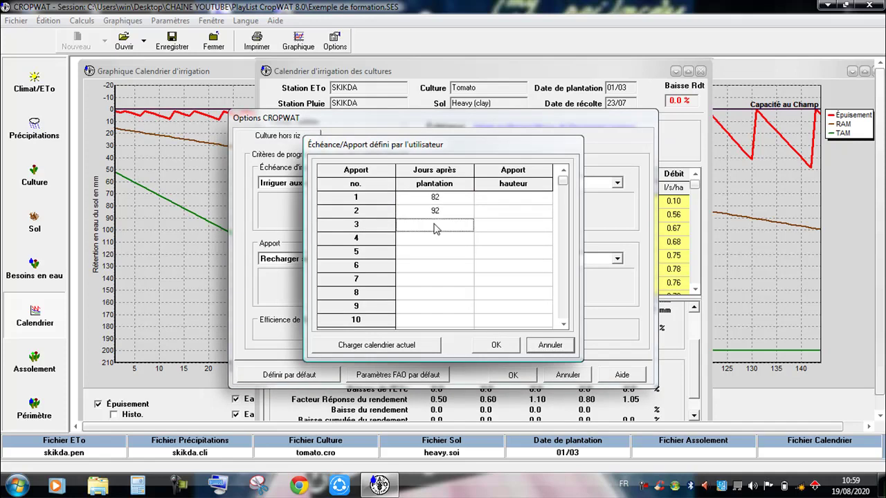
text(102)
key(Return)
text(112)
key(Return)
text(1)
click(495, 345)
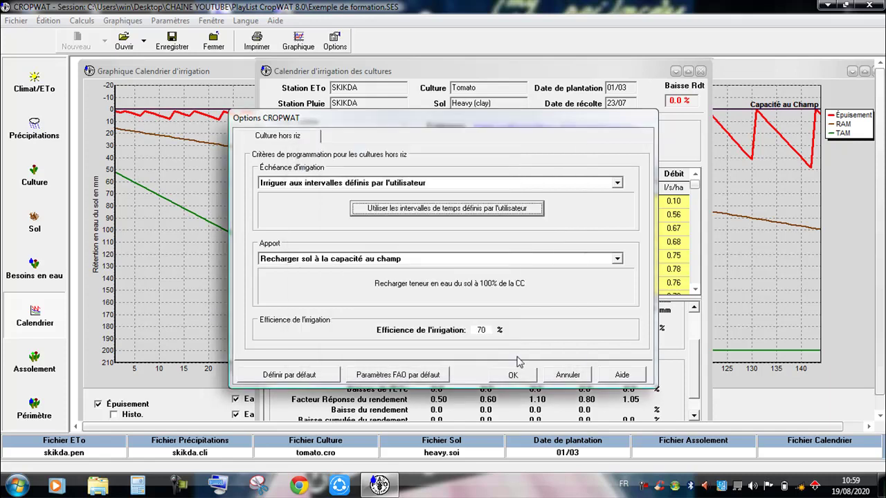
click(511, 375)
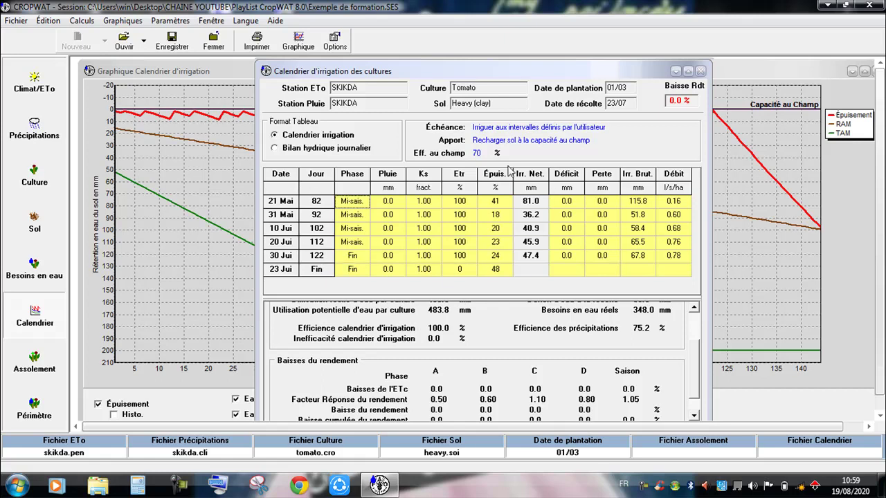
click(298, 41)
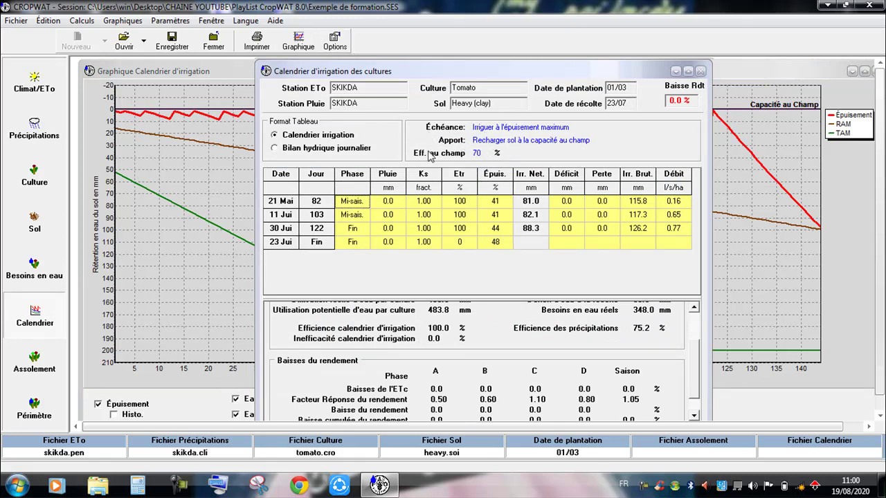
Change the irrigation application criterion to "Hauteur d'apport définie par l'utilisateur"
click(336, 46)
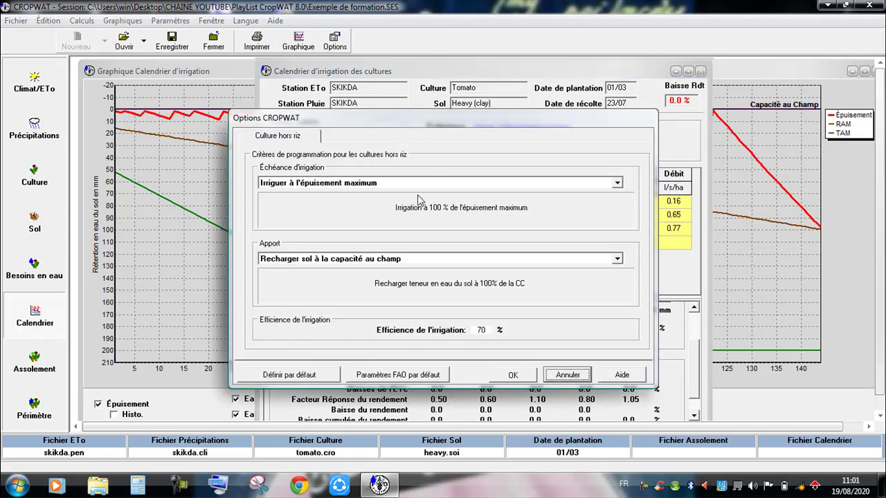
click(391, 260)
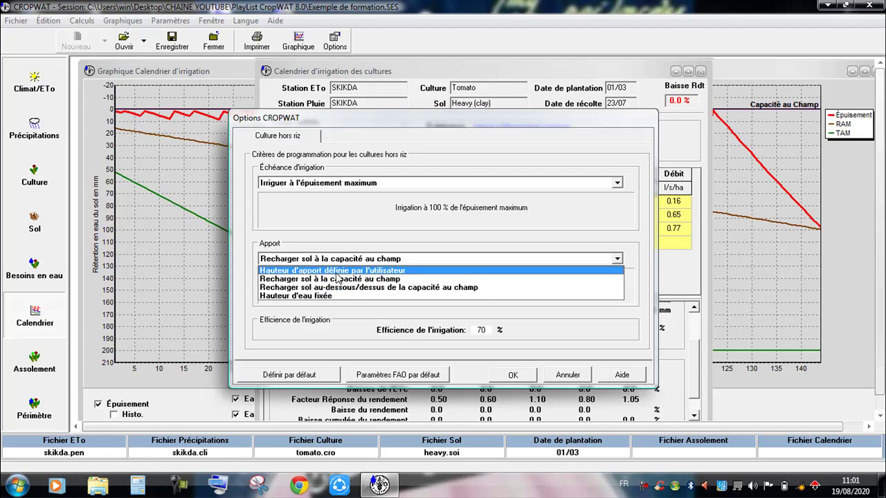
click(387, 271)
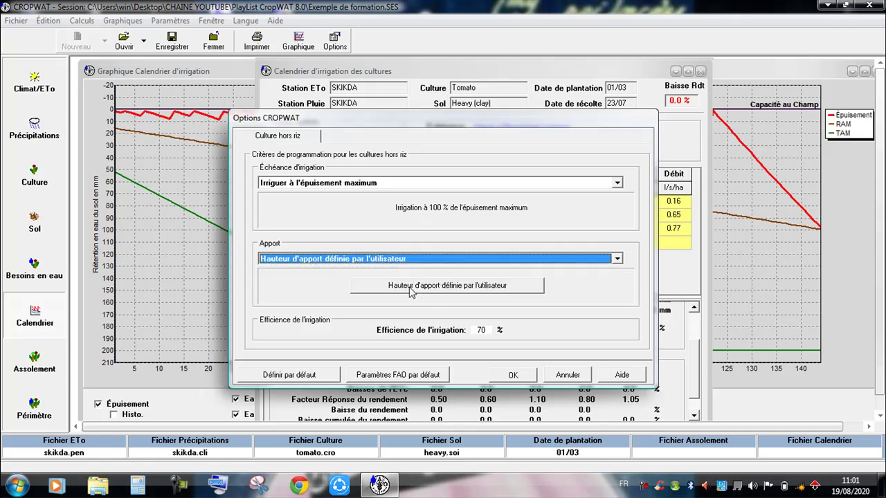
Enter user-defined application depths of 100, 82, 85, 83 and 90 for irrigations 1 to 5 and apply them to the schedule
click(413, 290)
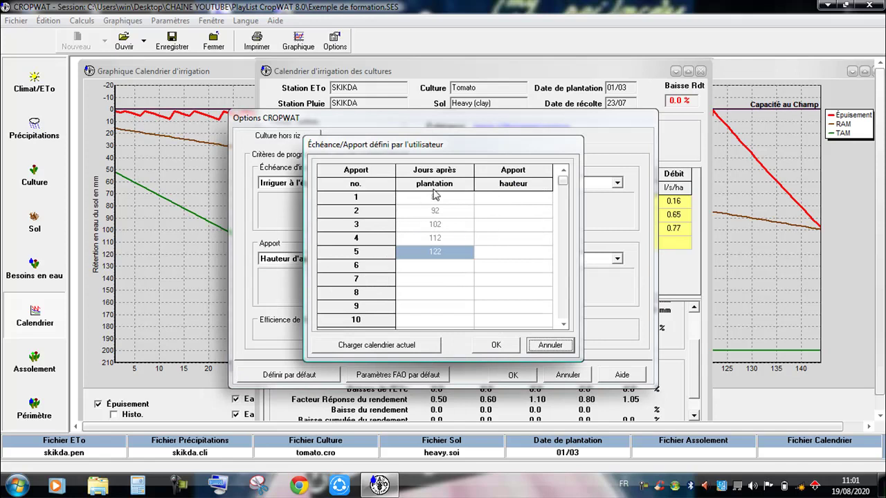
click(512, 201)
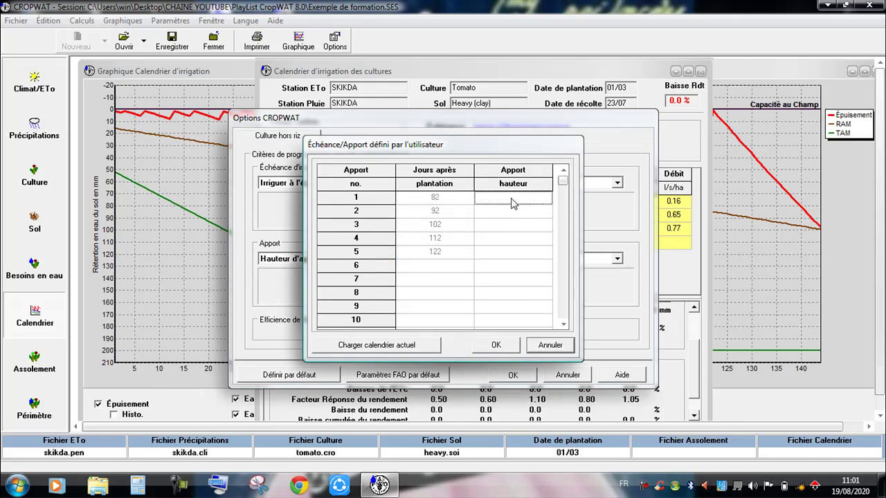
text(100)
click(530, 213)
text(8)
key(Return)
text(85)
key(Return)
text(83)
click(516, 251)
text(90)
click(491, 345)
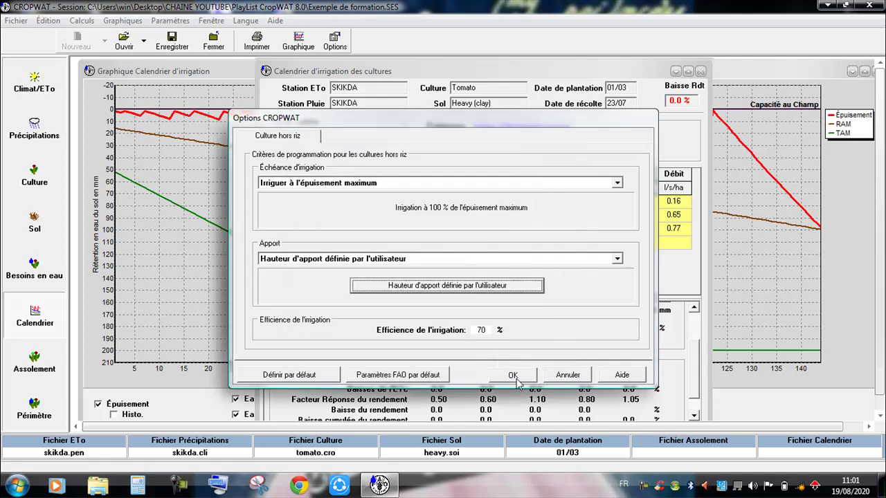
click(512, 375)
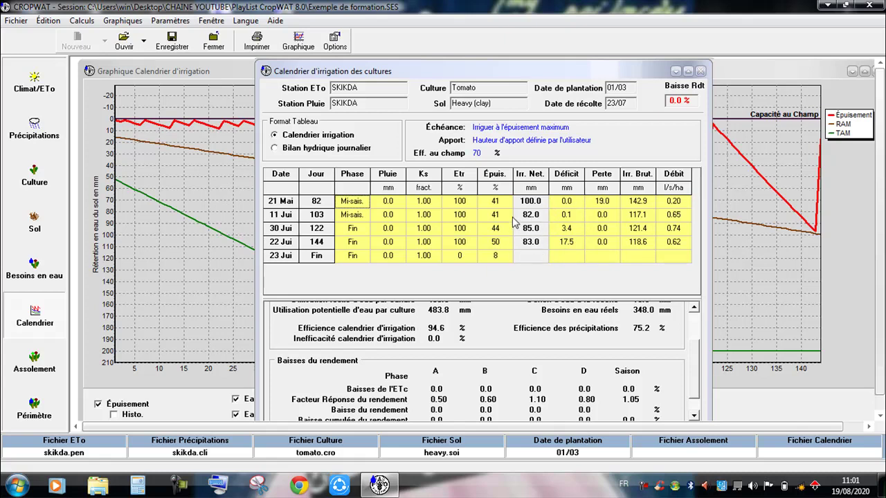
Switch the irrigation application to "Hauteur d'eau fixée" with a depth of 90 mm and view the schedule graph
click(36, 315)
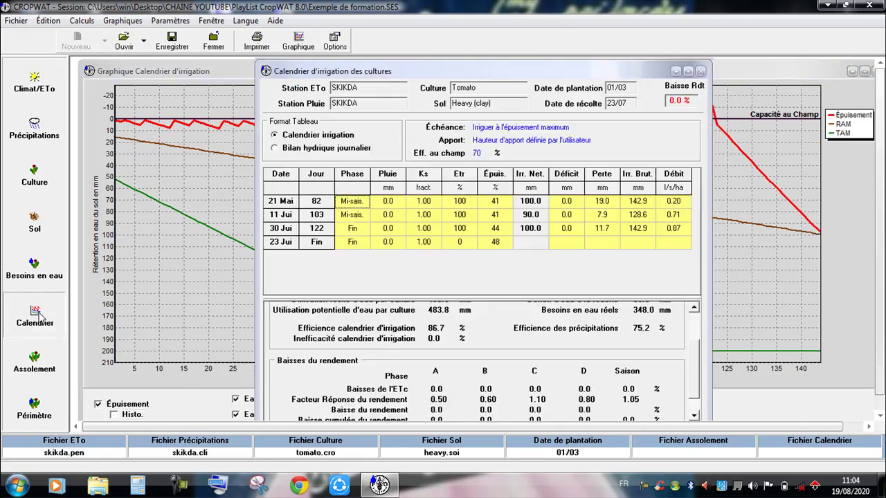
click(336, 40)
click(414, 263)
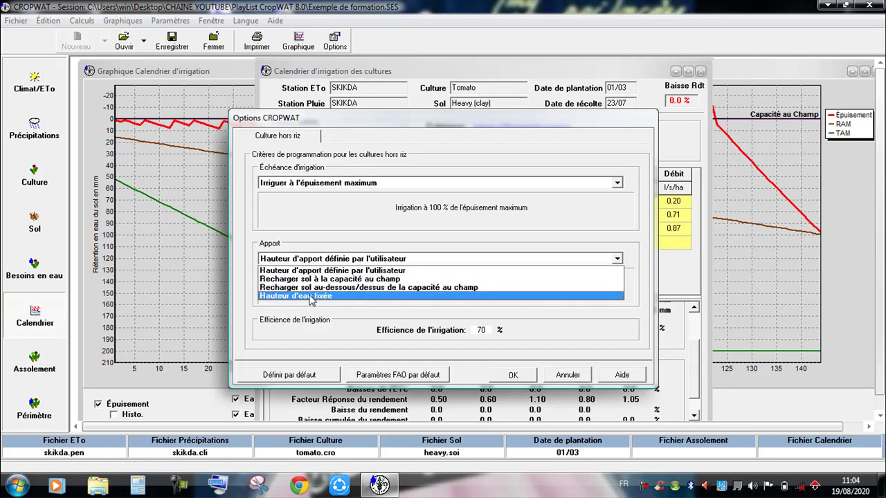
click(318, 296)
text(90)
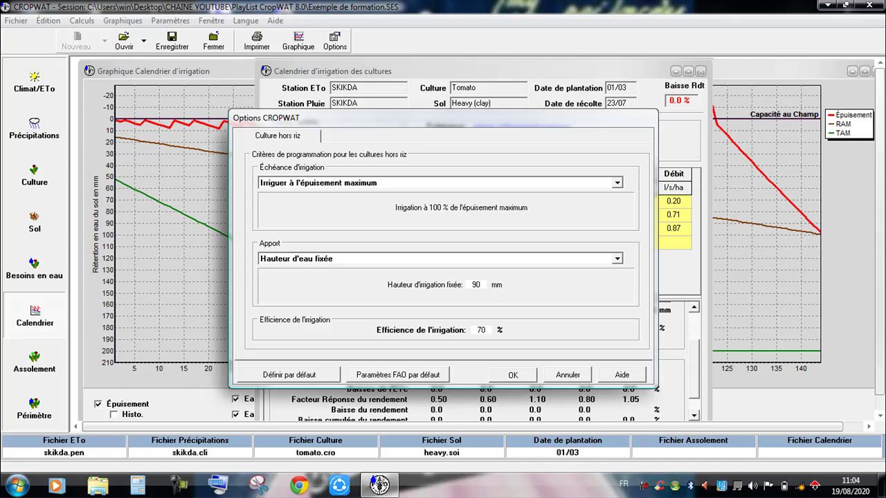
click(510, 375)
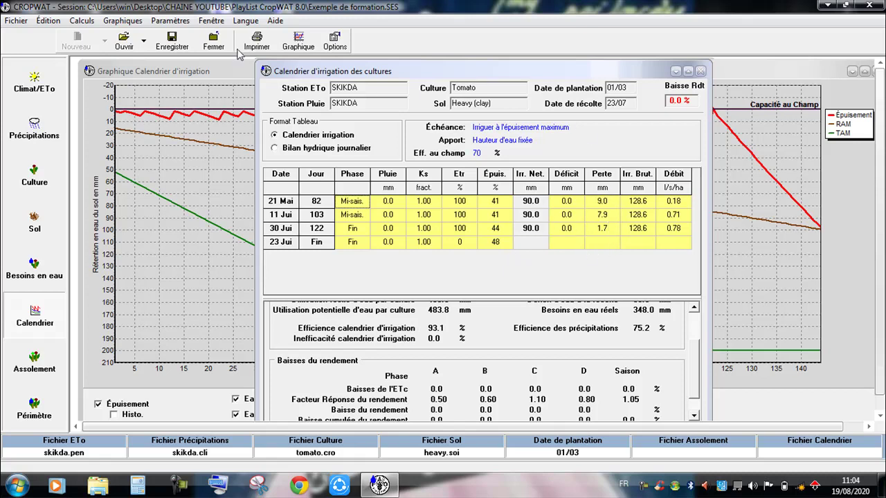
click(295, 43)
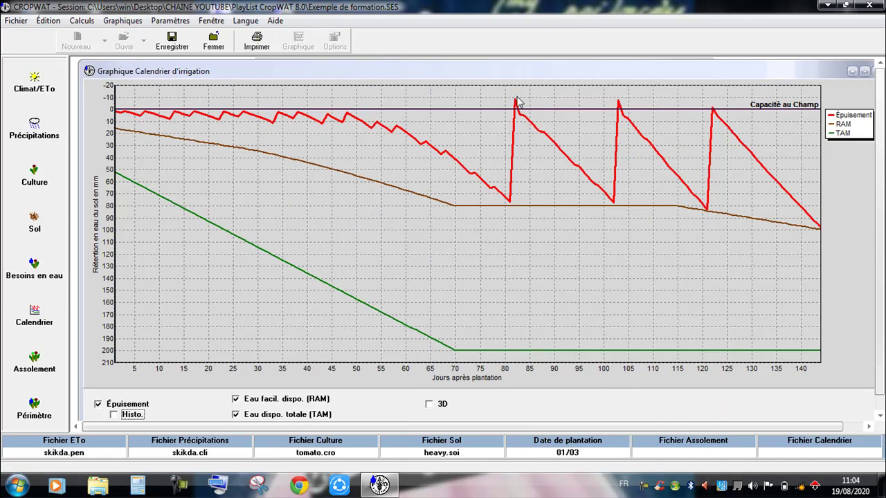
Set the fixed irrigation depth to 82 mm and view the schedule graph
click(34, 315)
click(498, 128)
double_click(476, 284)
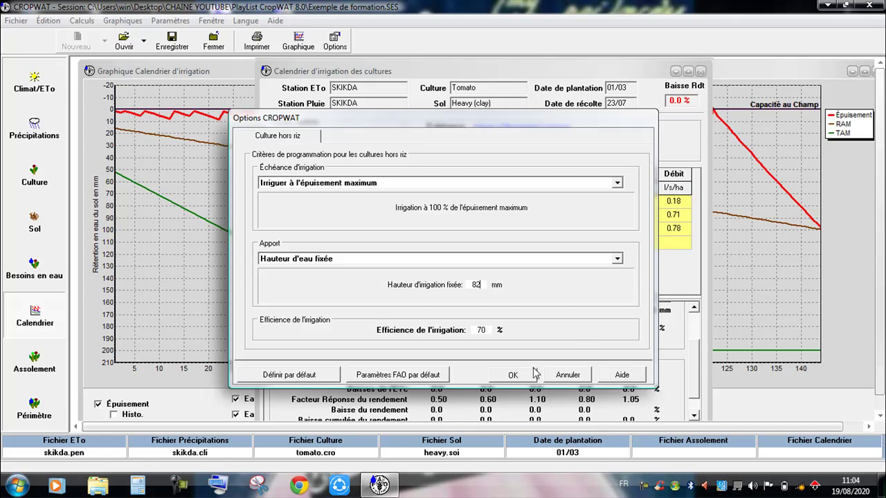
click(513, 374)
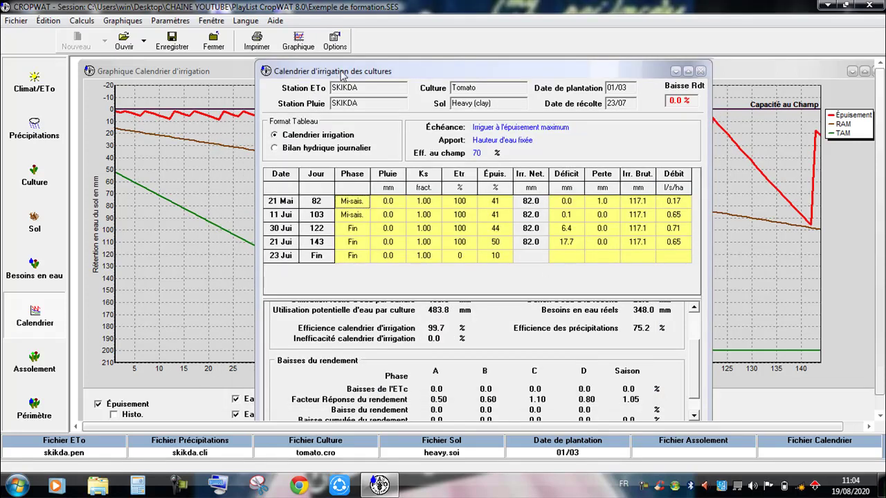
click(297, 38)
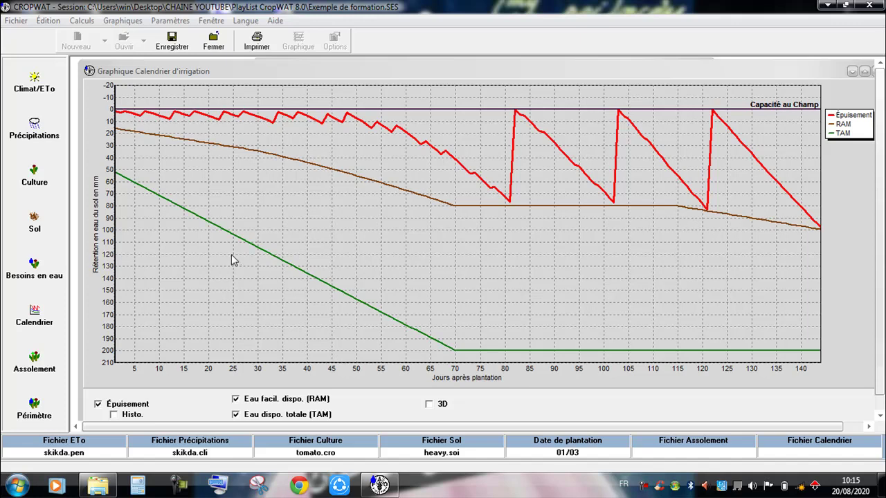
Open the cropping pattern (Assolement) form and name the new pattern Assolement01
click(32, 372)
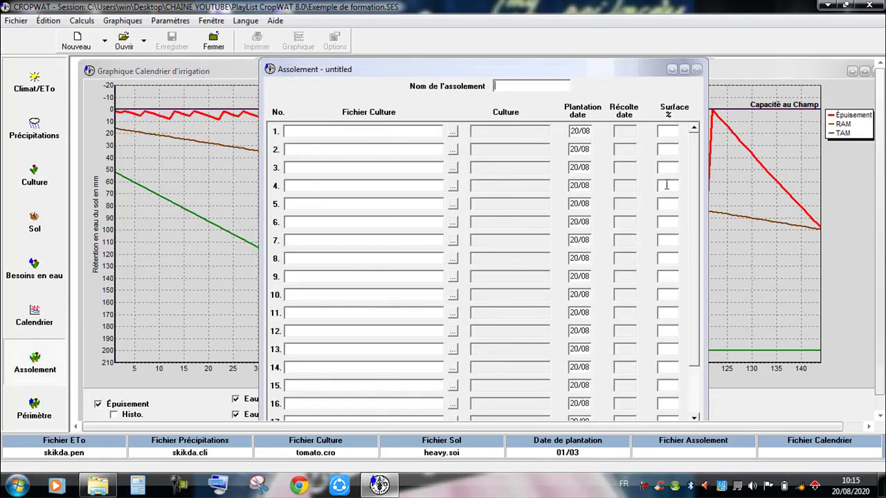
click(695, 378)
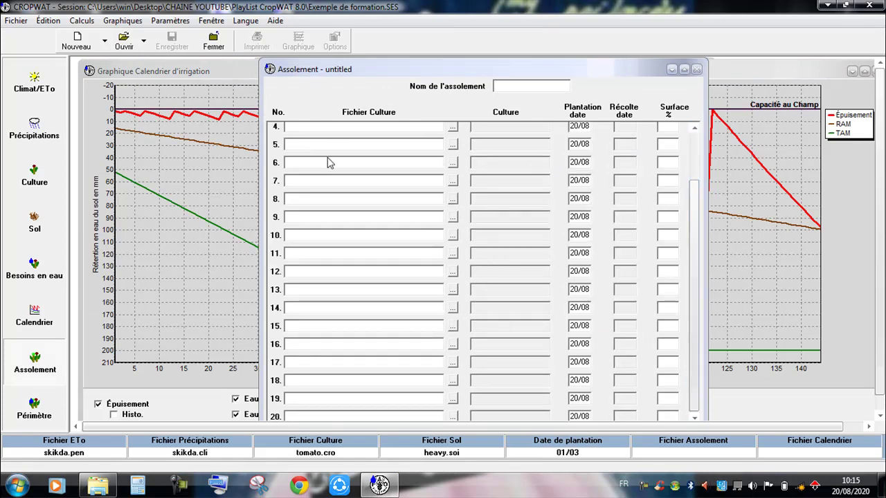
scroll(701, 131, up, 1)
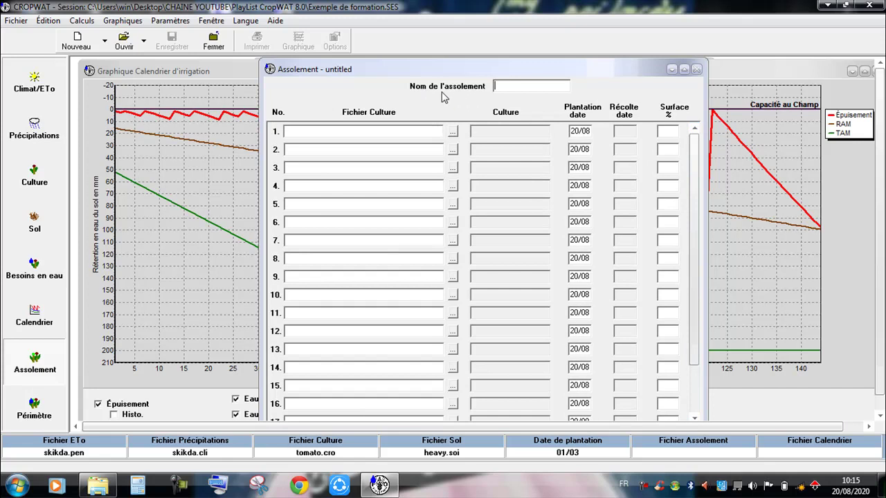
click(518, 87)
text(Assolement01)
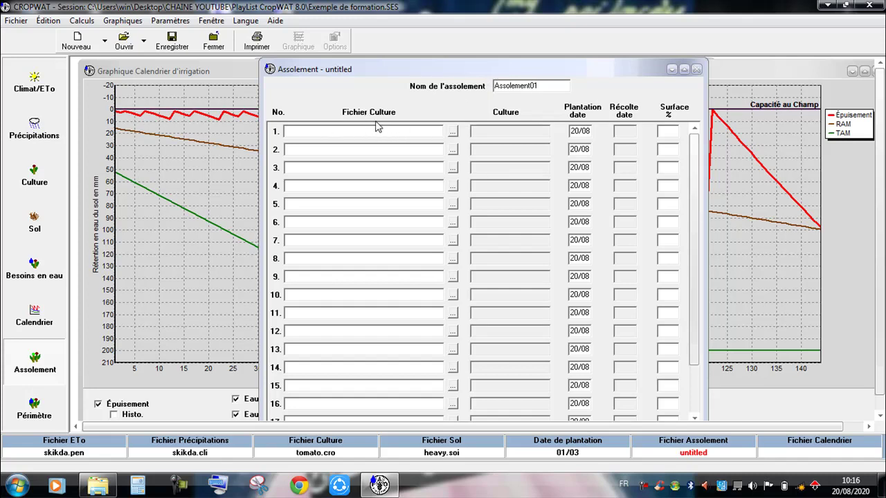
Load the FAO crop file POTATO.CRO as crop 1 of the cropping pattern and set its planting date to 01/03
click(452, 131)
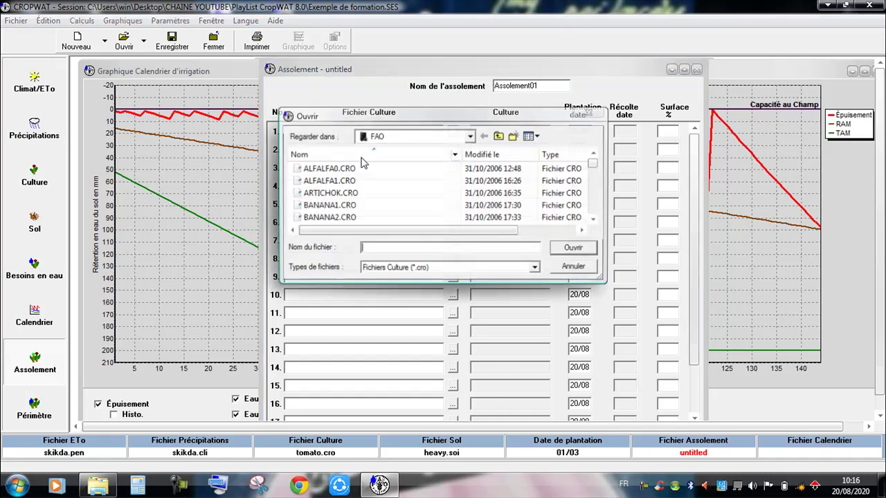
click(328, 195)
scroll(334, 199, down, 5)
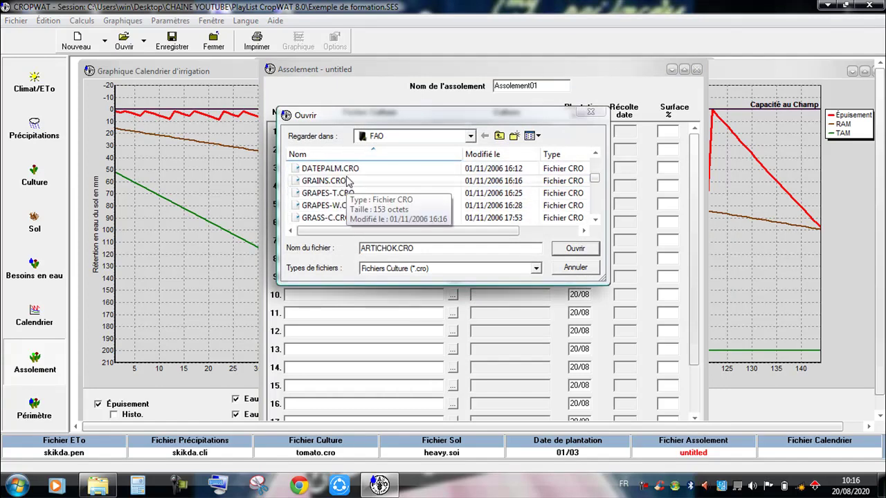
scroll(350, 181, down, 3)
click(325, 168)
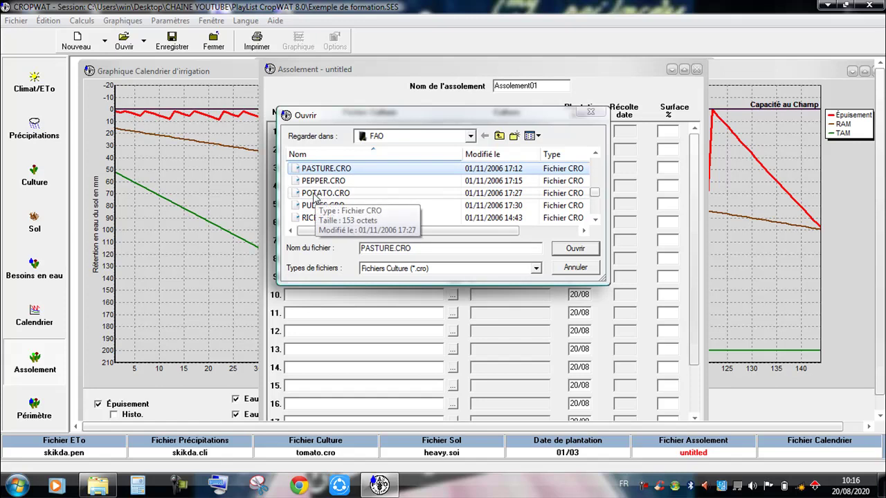
click(325, 193)
click(575, 248)
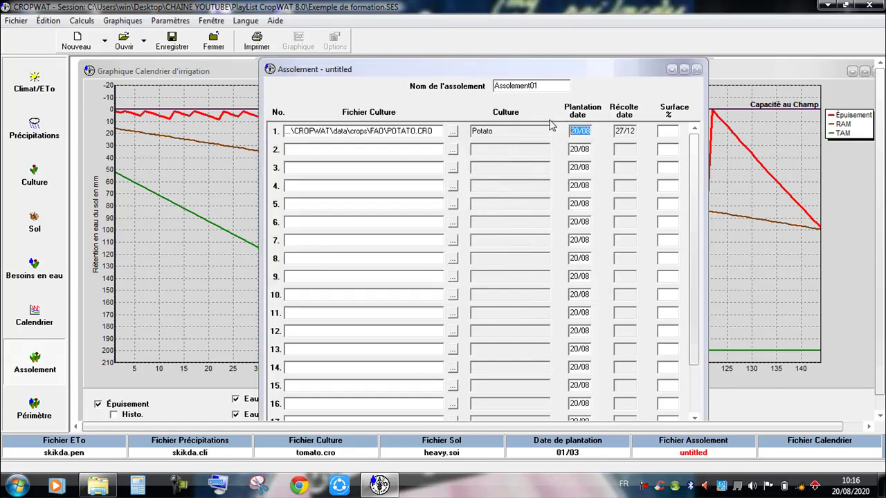
text(01)
Load the FAO crop file TOMATO.CRO as crop 2 and set its planting date to 01/03
click(452, 150)
click(344, 194)
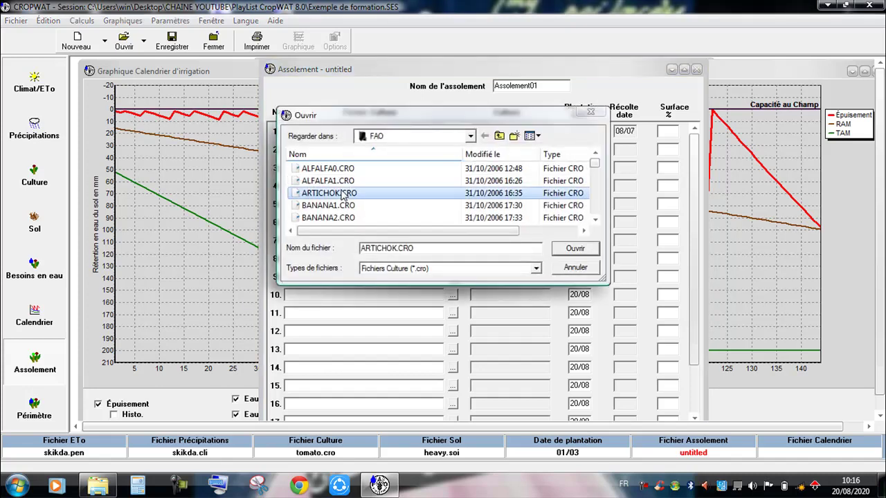
key(t)
double_click(327, 181)
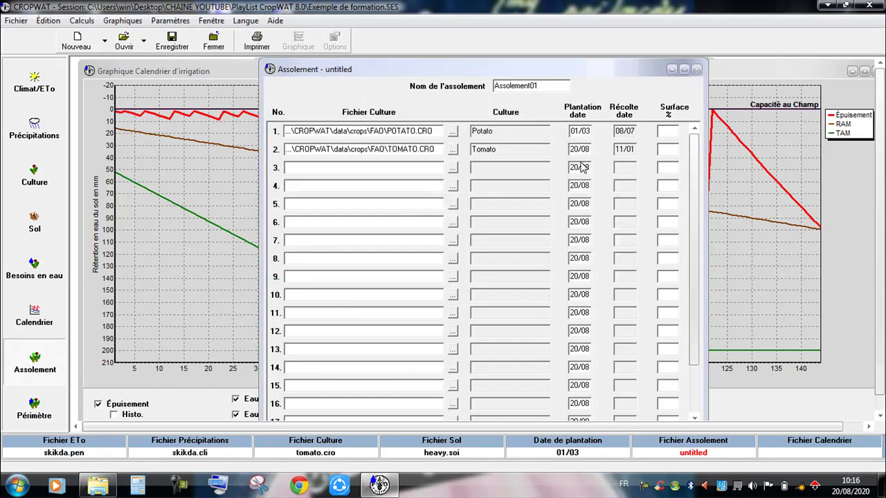
drag(590, 149, 529, 156)
text(0)
Set areas to 30% potato and 35% tomato, add BEANS-DR.CRO planted 01/02 with 35%, and display the scheme supply (Périmètre)
click(675, 133)
click(453, 168)
click(348, 206)
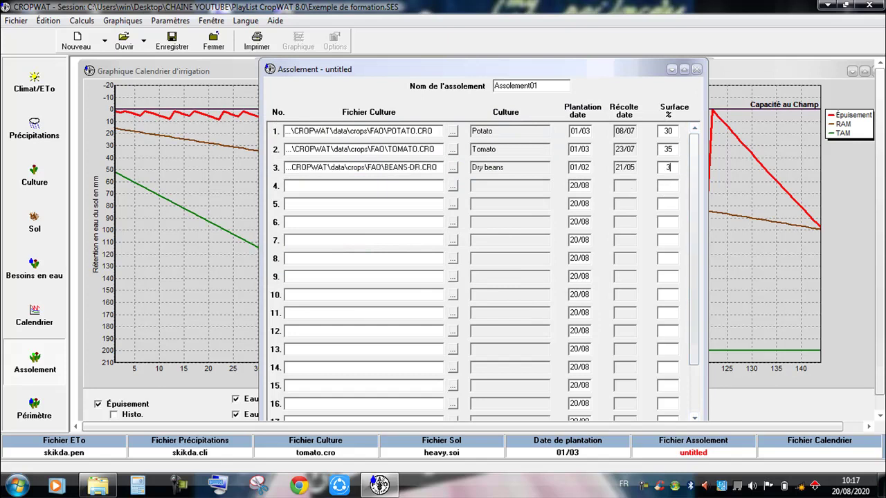
click(38, 414)
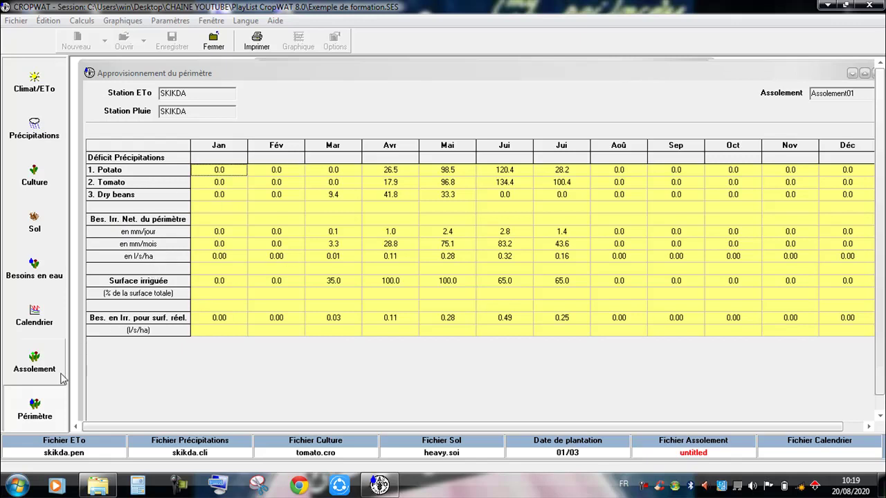
Copy the monthly Climat/ETo table with its headers and paste it into a new Excel workbook at cell A1
click(35, 82)
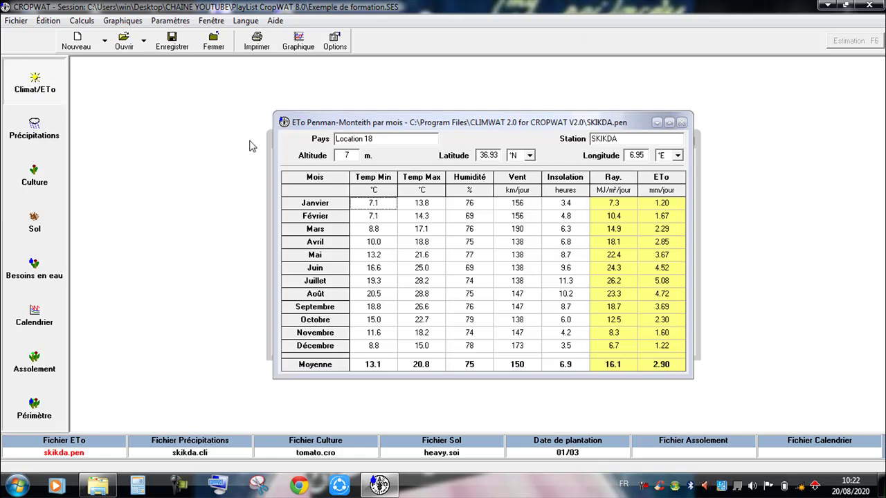
right_click(320, 195)
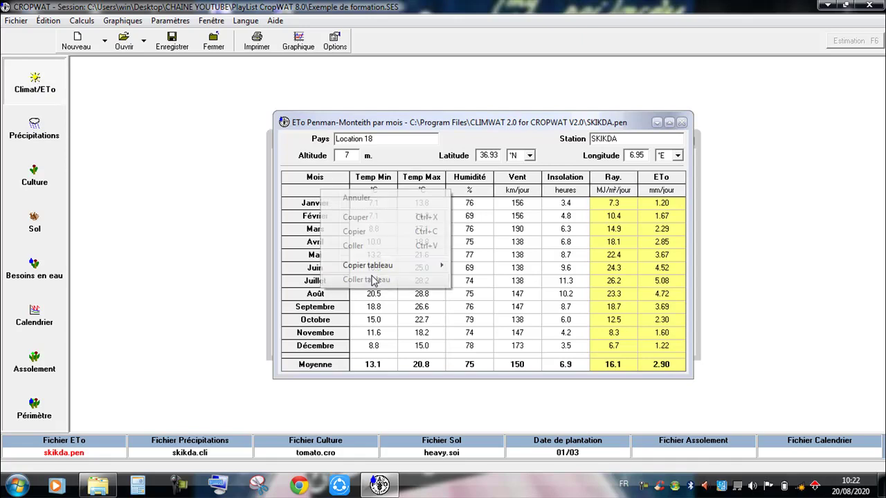
mouse_move(388, 265)
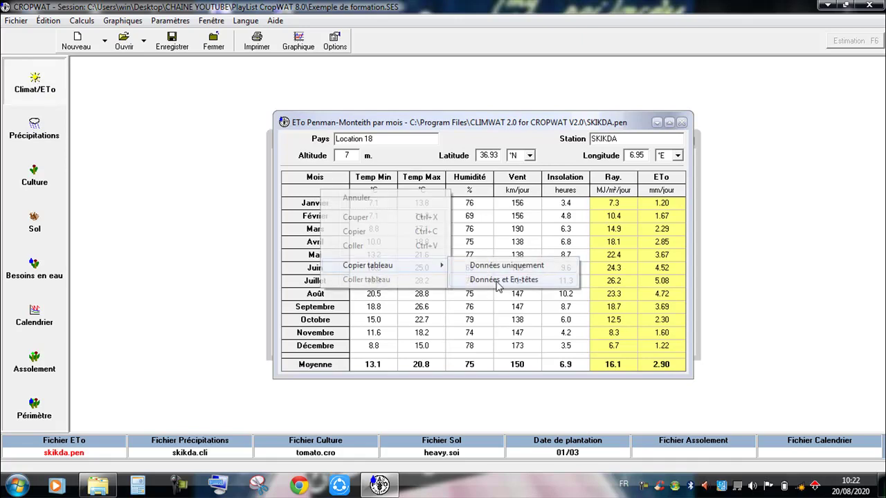
click(504, 280)
click(17, 484)
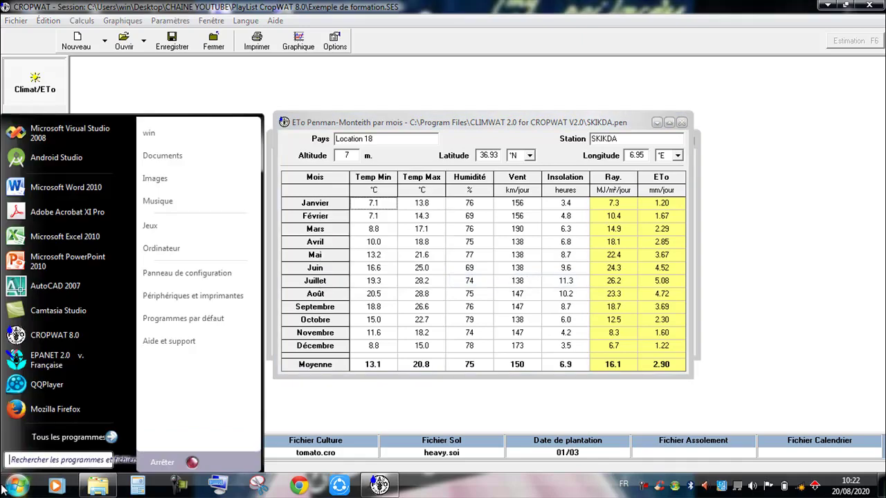
click(89, 242)
click(23, 50)
click(582, 369)
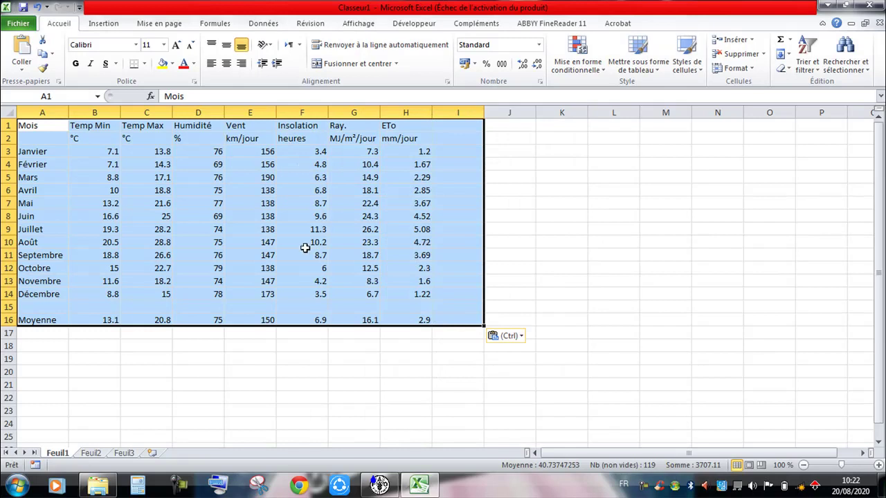
Copy the monthly precipitation table from CROPWAT with its headers and paste it into the Excel sheet at cell A18
click(379, 484)
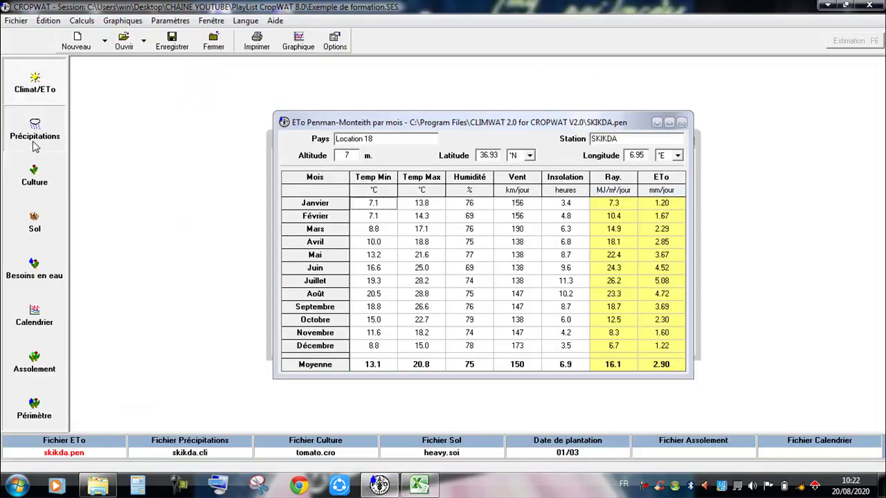
click(34, 144)
right_click(396, 183)
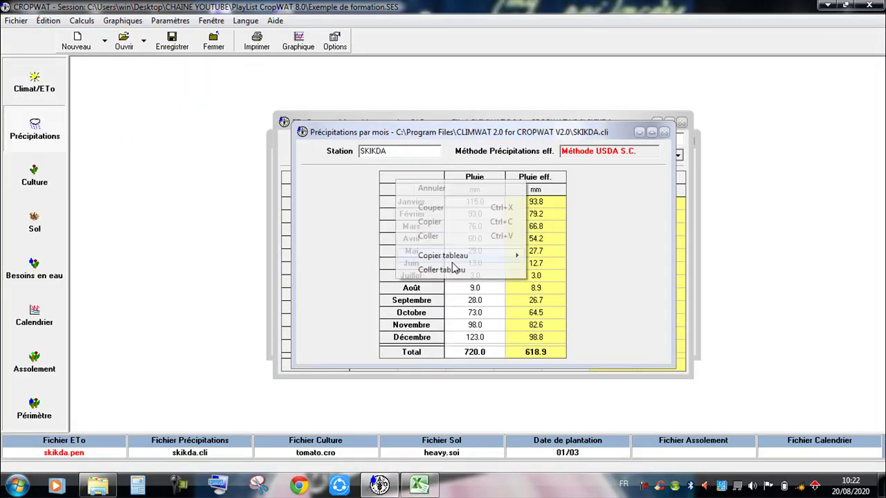
mouse_move(451, 260)
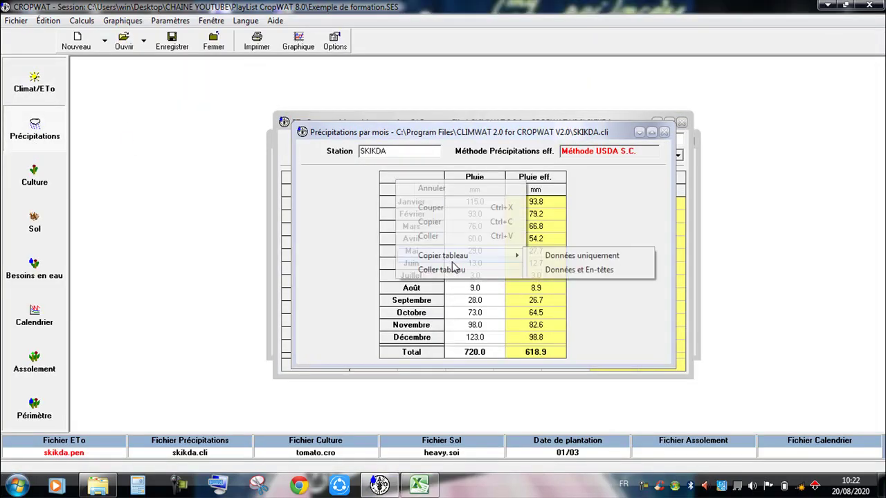
click(563, 279)
key(alt+Tab)
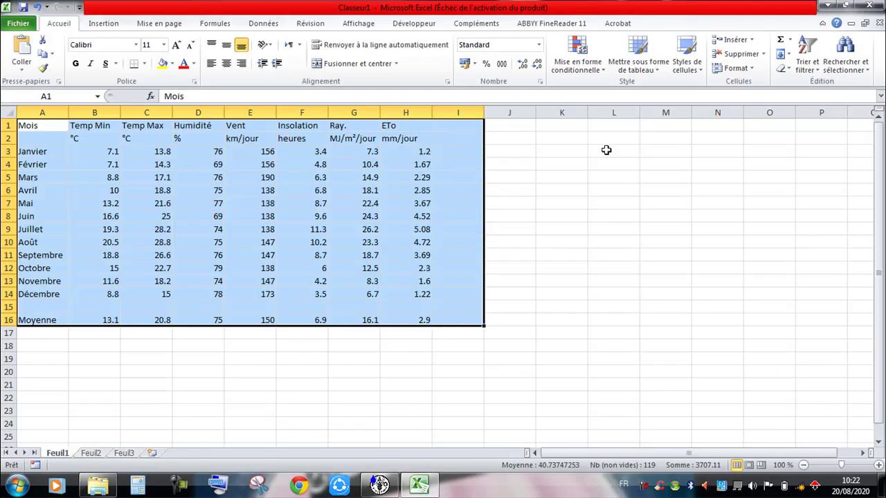
click(42, 346)
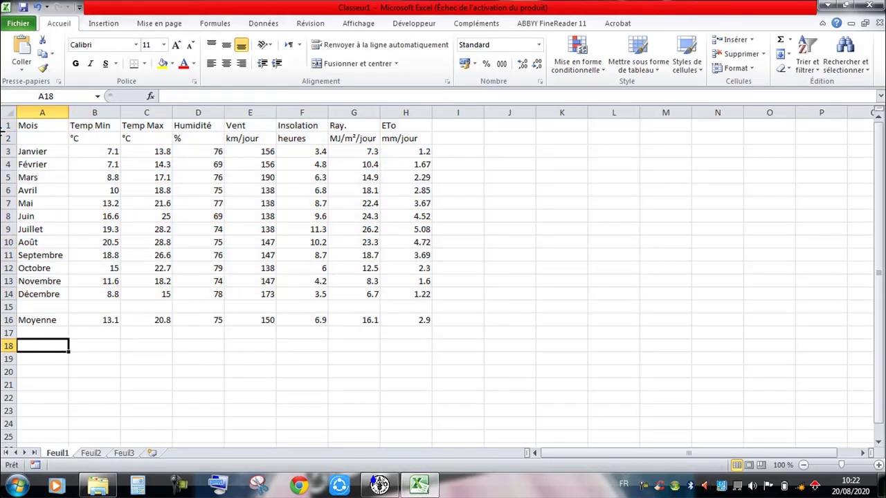
click(22, 49)
Copy the tomato crop water requirements table from CROPWAT with its headers and paste it into the Excel sheet at cell J1
key(alt+Tab)
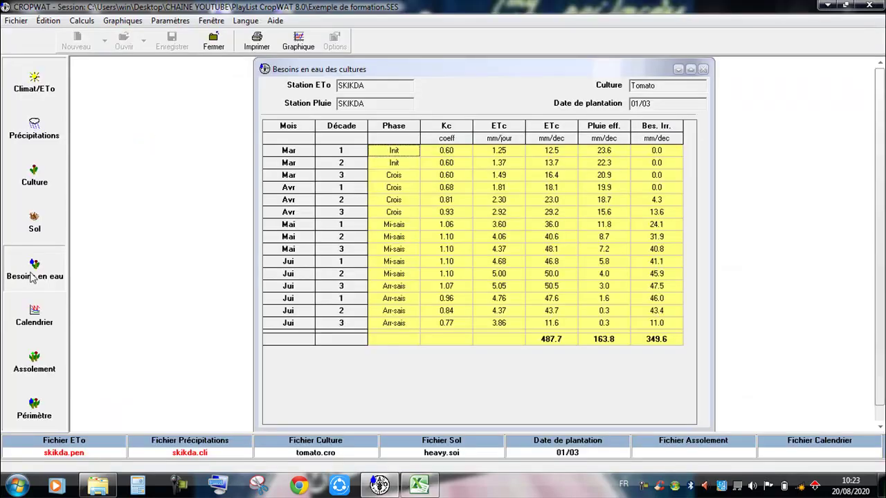
right_click(293, 132)
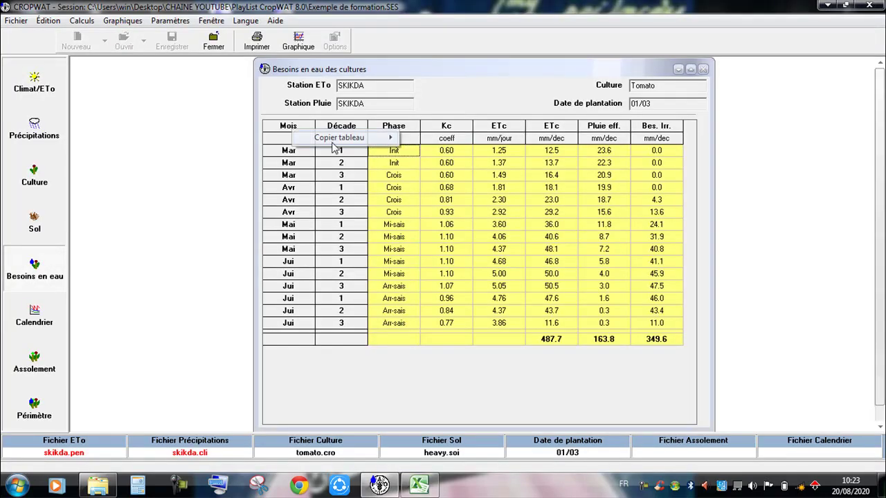
mouse_move(333, 143)
click(453, 151)
click(419, 484)
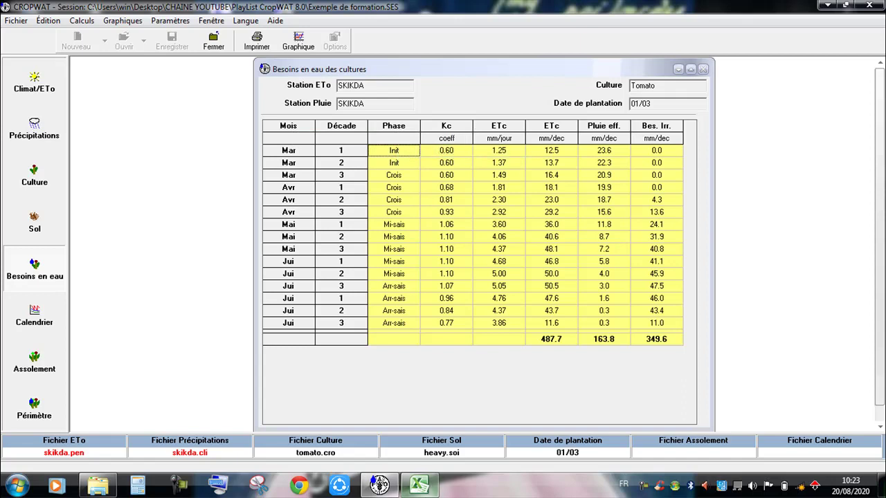
scroll(348, 217, up, 7)
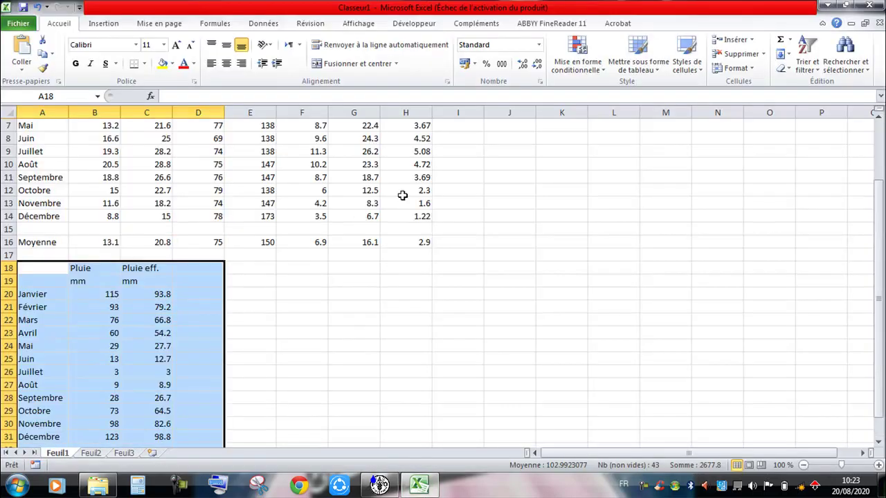
click(520, 128)
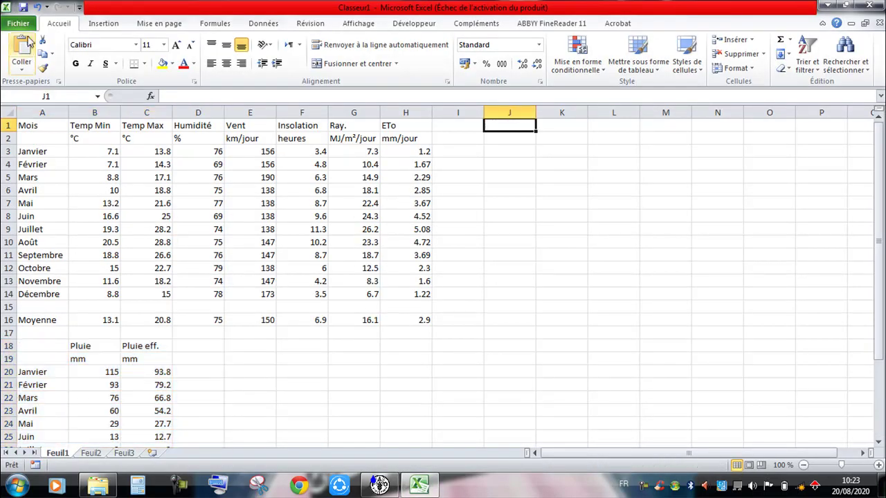
click(30, 43)
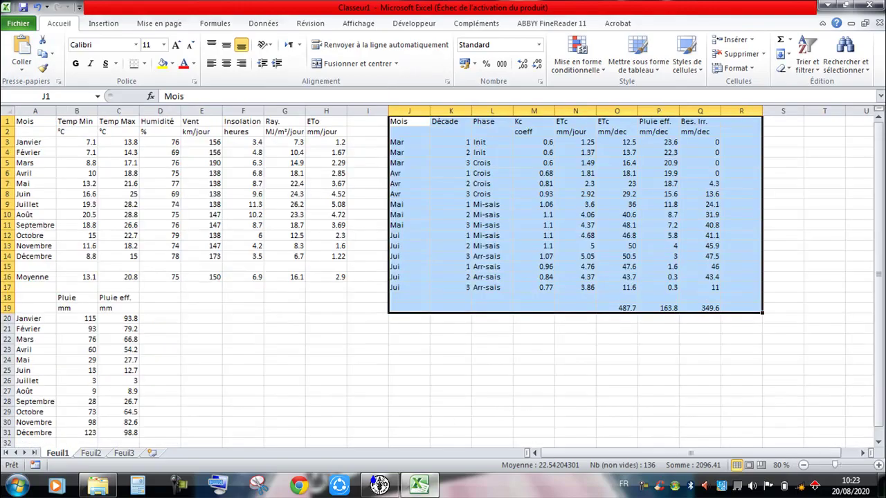
Copy the tomato irrigation schedule table from CROPWAT with its headers and paste it into the Excel sheet at cell F25
click(419, 485)
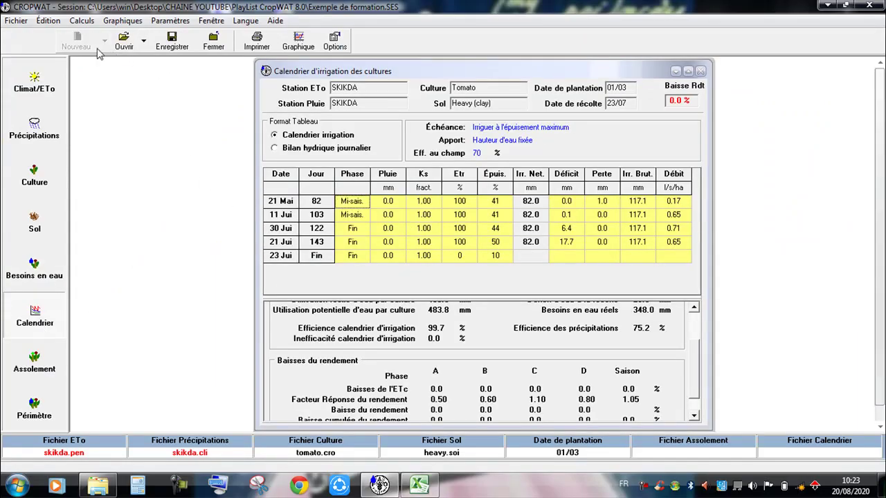
right_click(326, 172)
mouse_move(372, 182)
click(480, 194)
click(419, 485)
key(ctrl+v)
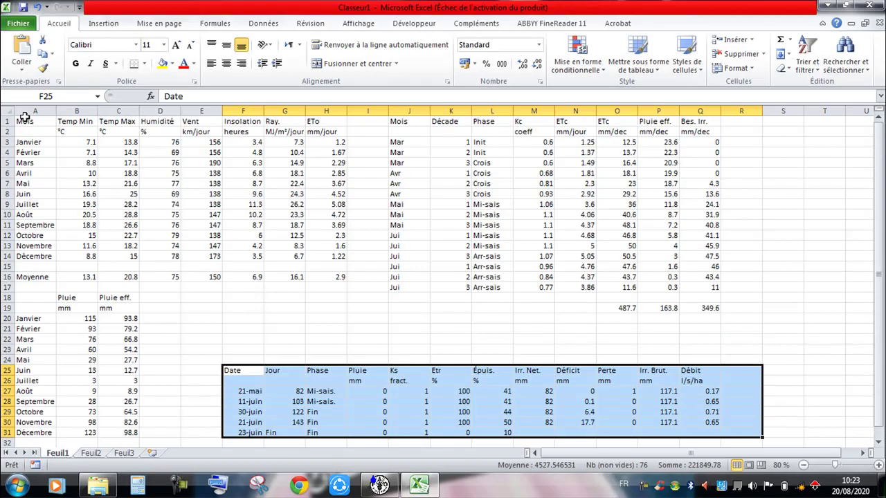
Switch back to CROPWAT, start printing the results and configure the printer as Adobe PDF with A4 paper in portrait orientation
click(379, 485)
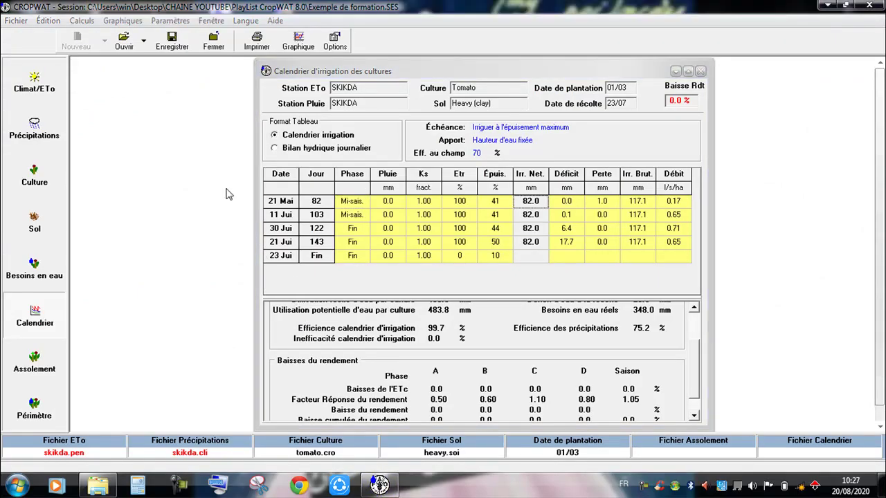
click(258, 43)
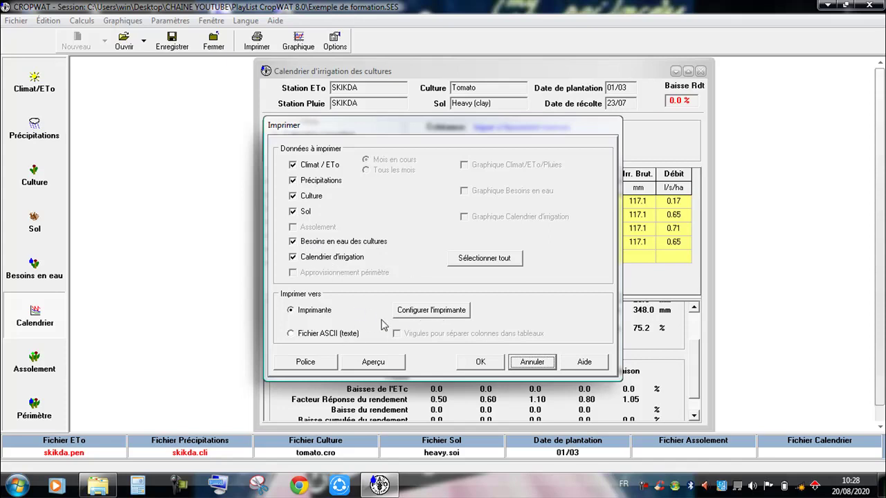
click(425, 320)
scroll(414, 141, down, 1)
scroll(408, 142, up, 3)
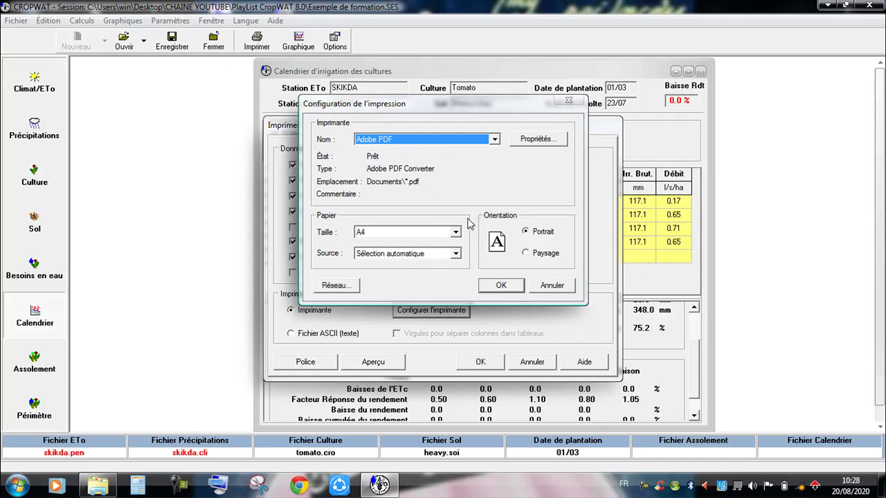
click(500, 285)
Preview the pages of the report before printing, including the last page with the irrigation schedule
click(373, 362)
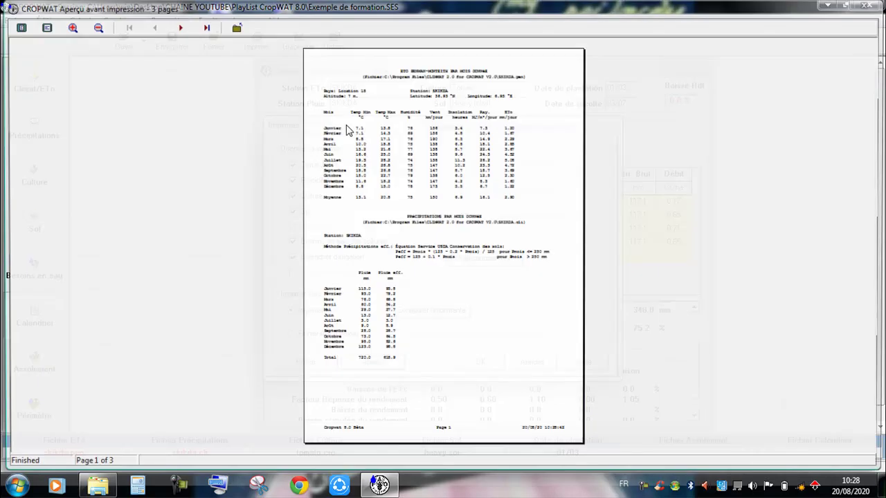
click(204, 26)
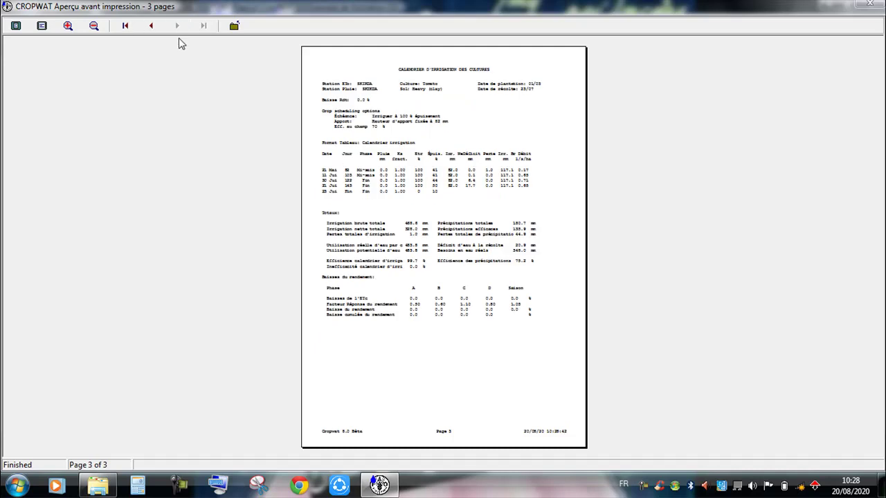
click(151, 26)
key(Escape)
Print the report to a PDF file named Resultats saved in the Bureau folder
click(481, 364)
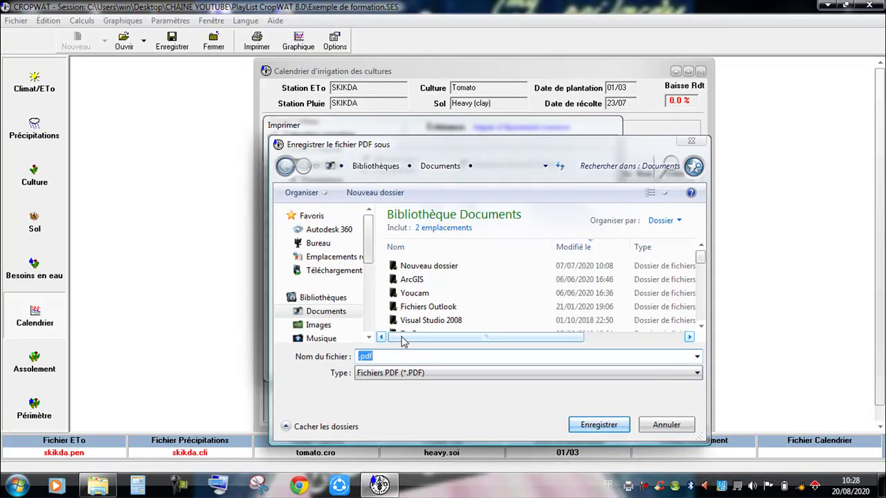
text(Resultats)
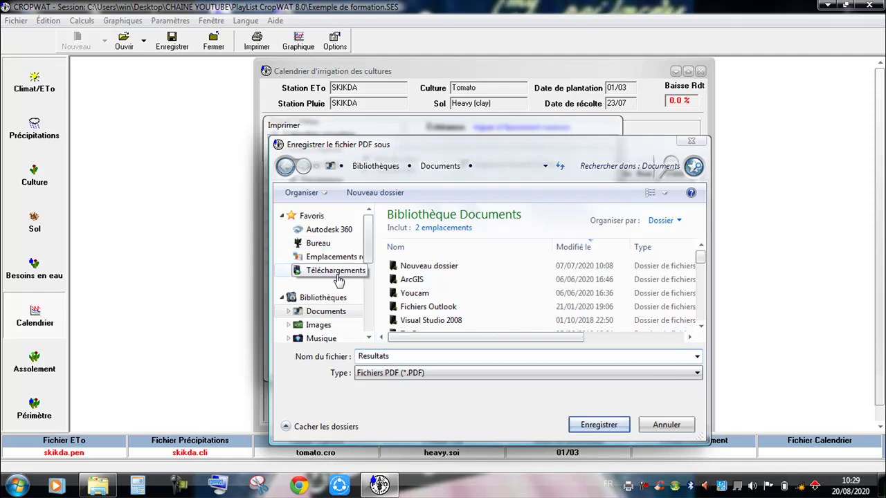
click(318, 243)
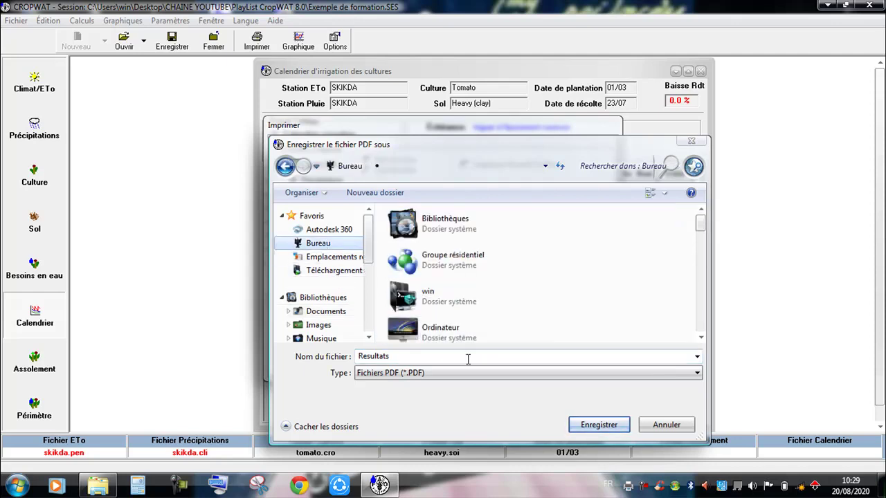
click(598, 426)
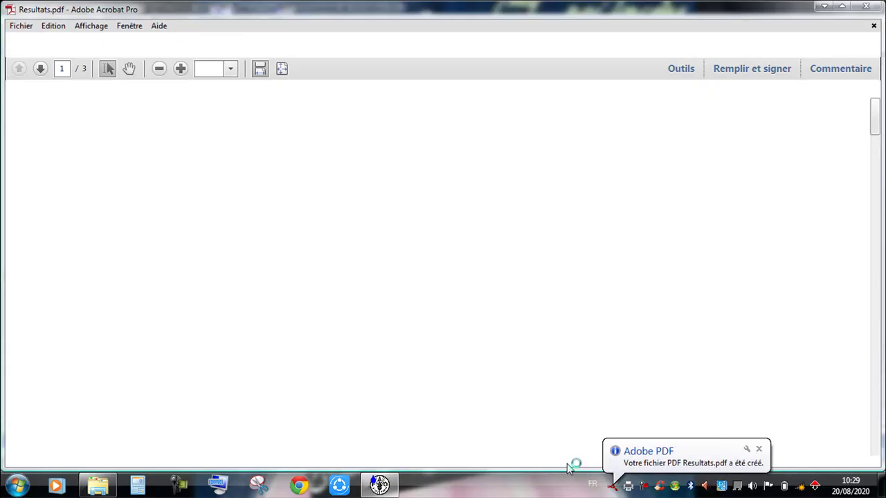
Look through the Resultats.pdf report, examining the climate, crop, soil, water requirement and irrigation schedule sections
scroll(408, 277, down, 10)
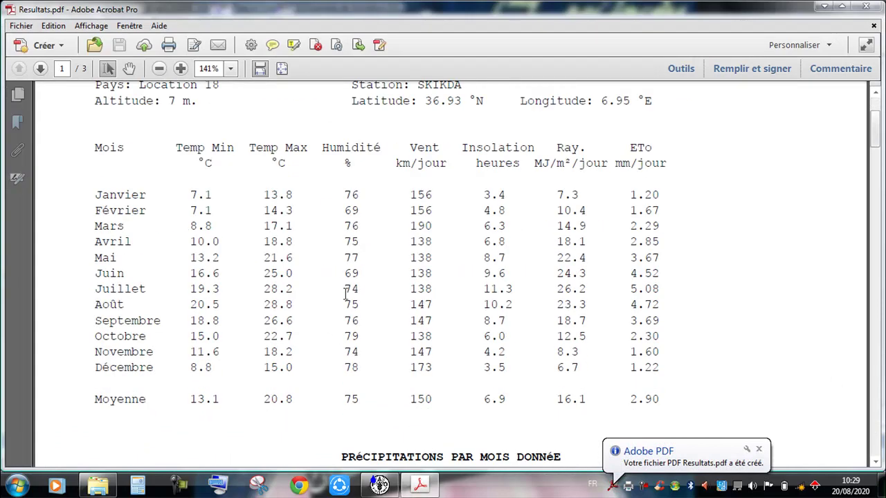
scroll(373, 287, down, 8)
scroll(388, 276, down, 3)
scroll(388, 277, up, 3)
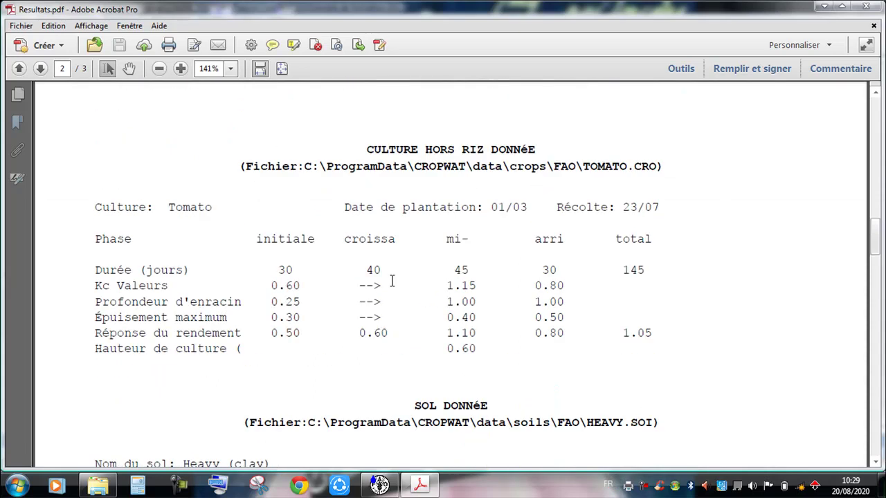
scroll(390, 278, down, 15)
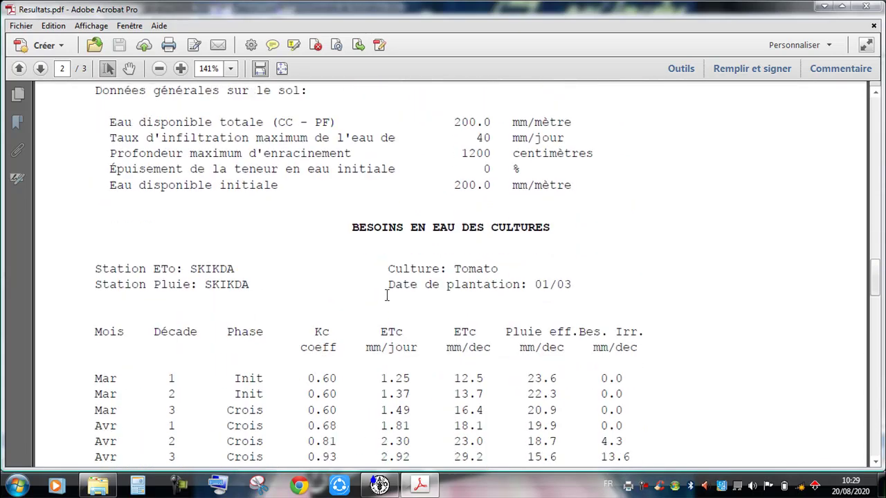
scroll(401, 308, down, 12)
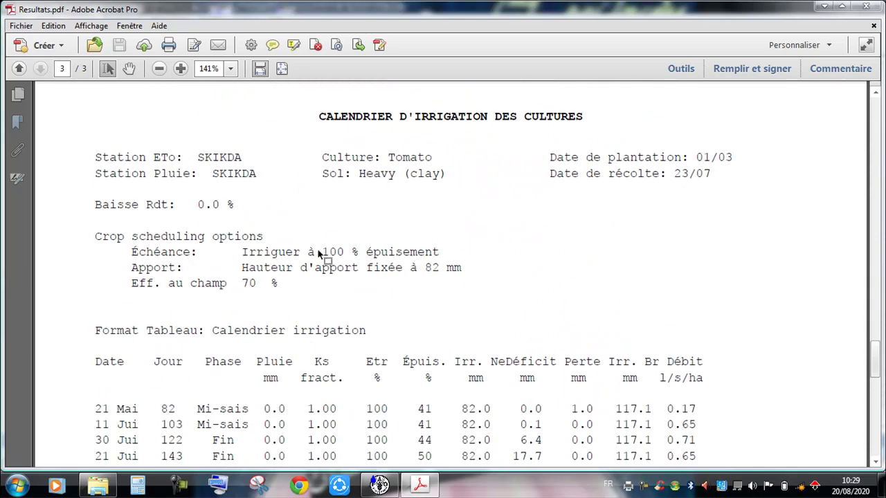
scroll(346, 290, up, 4)
scroll(328, 261, up, 18)
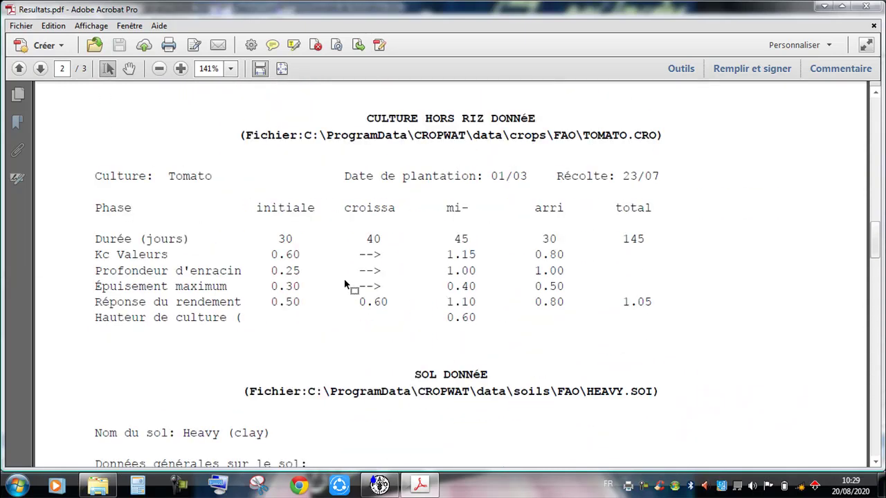